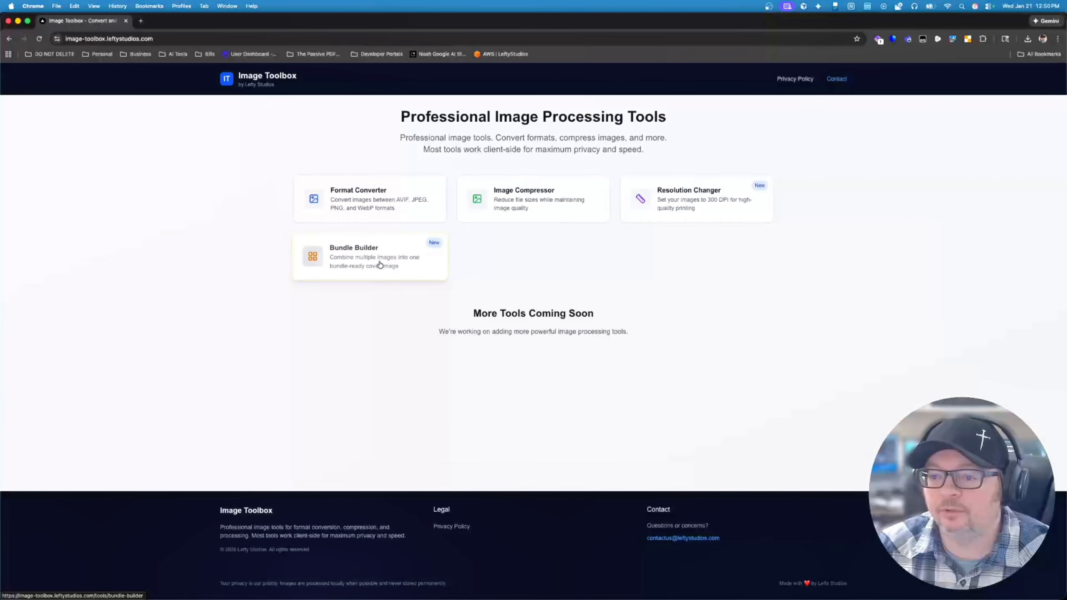
Step: Open the Bundle Builder tool and add all 20 PNG images from the bg-removed folder as bundle images
click(380, 264)
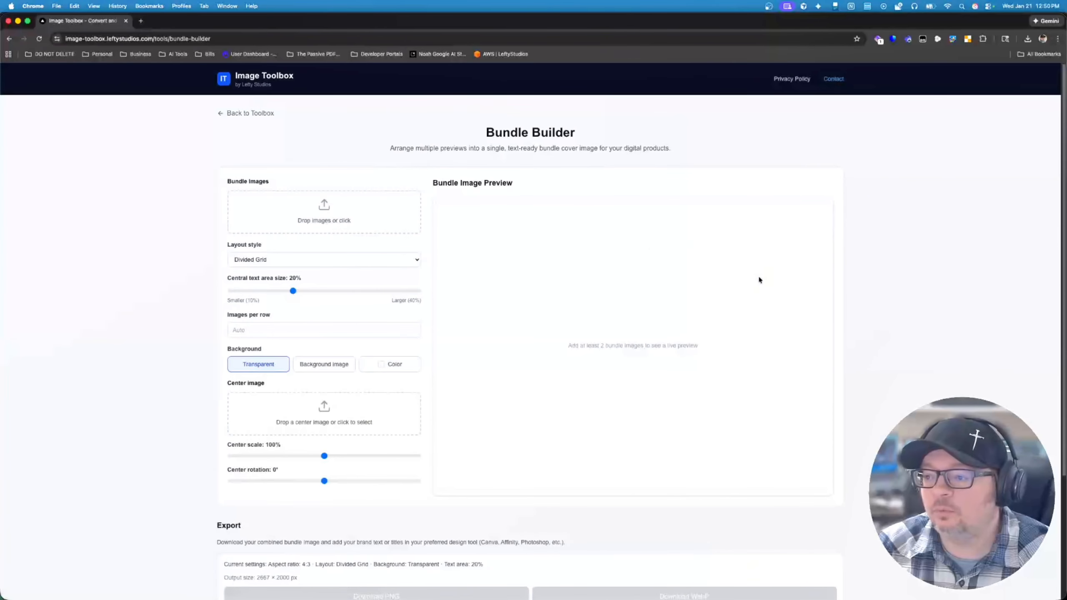
click(310, 216)
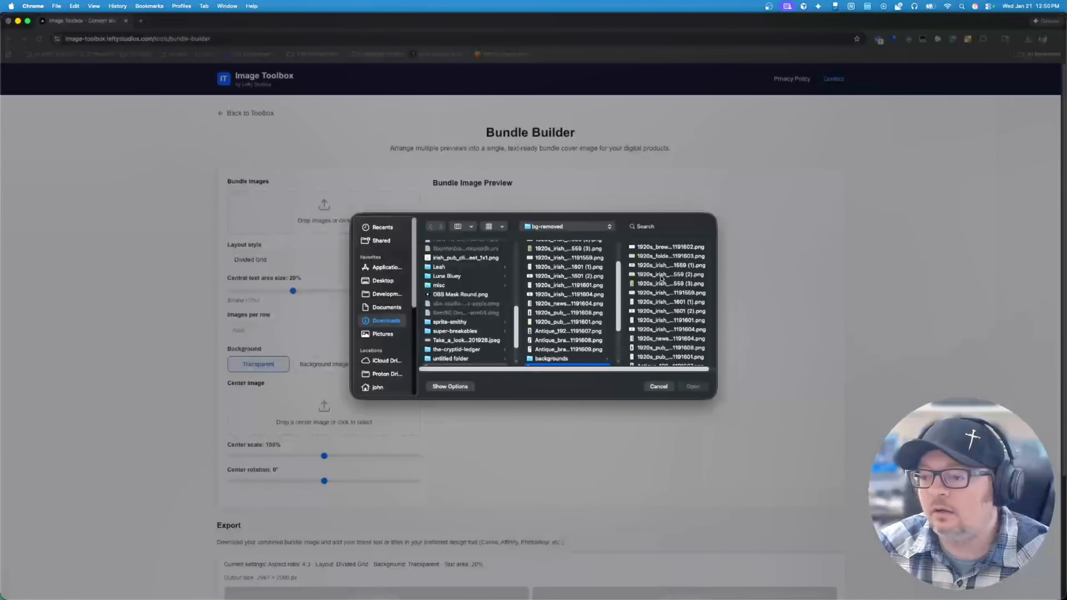
click(664, 247)
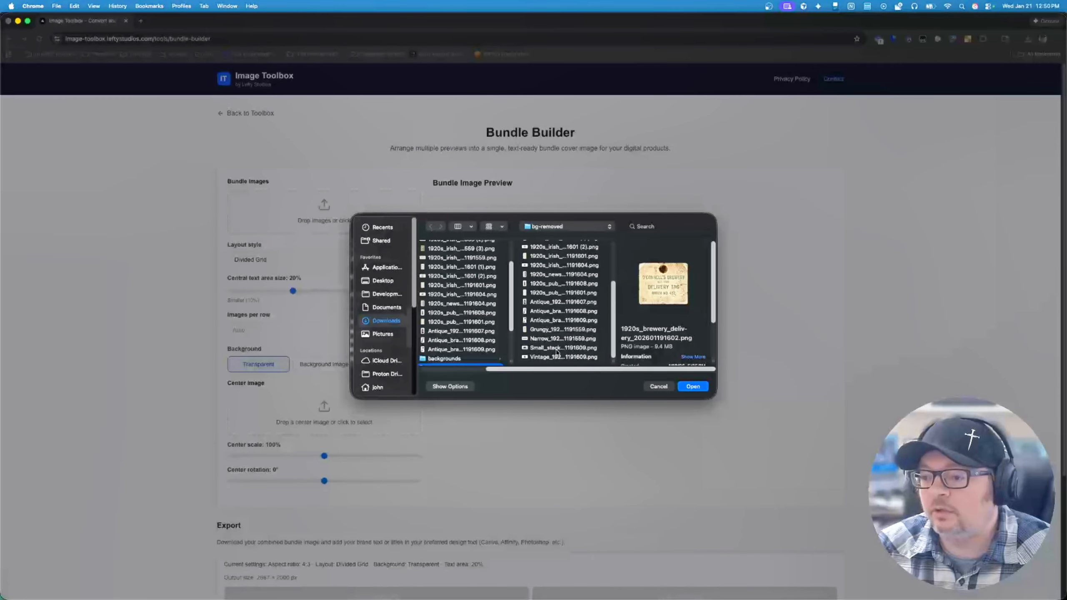
shift+click(554, 357)
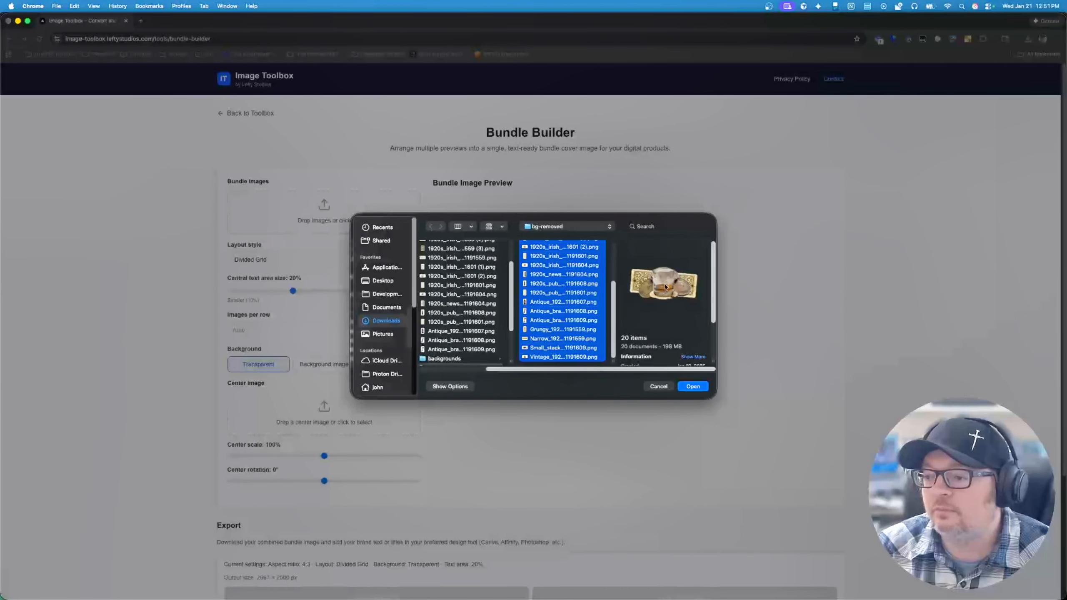
click(693, 387)
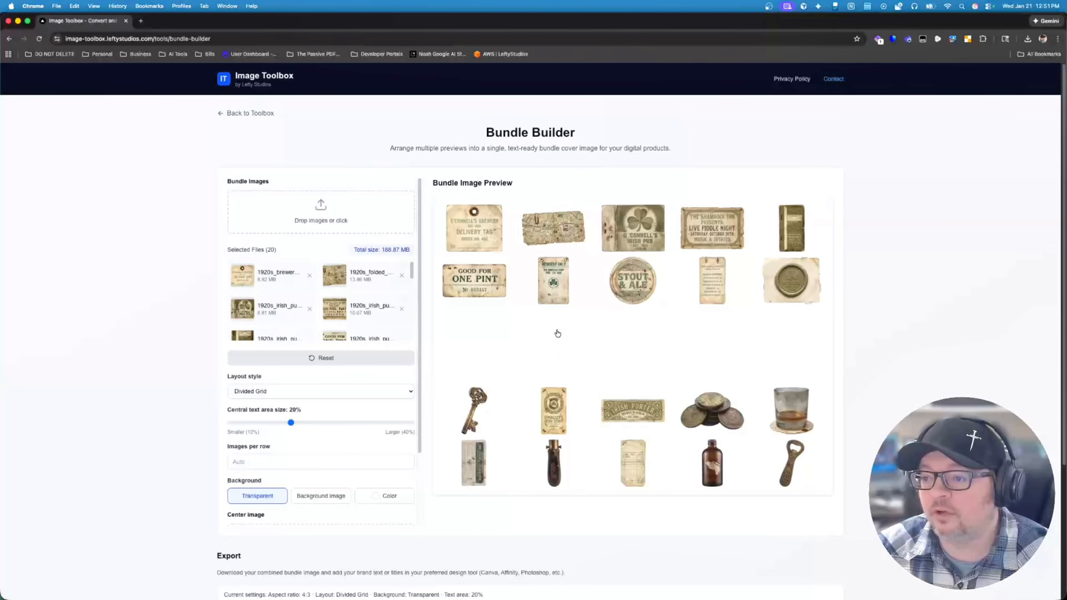
Step: Change the bundle's layout style to Divided Grid 2
click(265, 397)
click(266, 399)
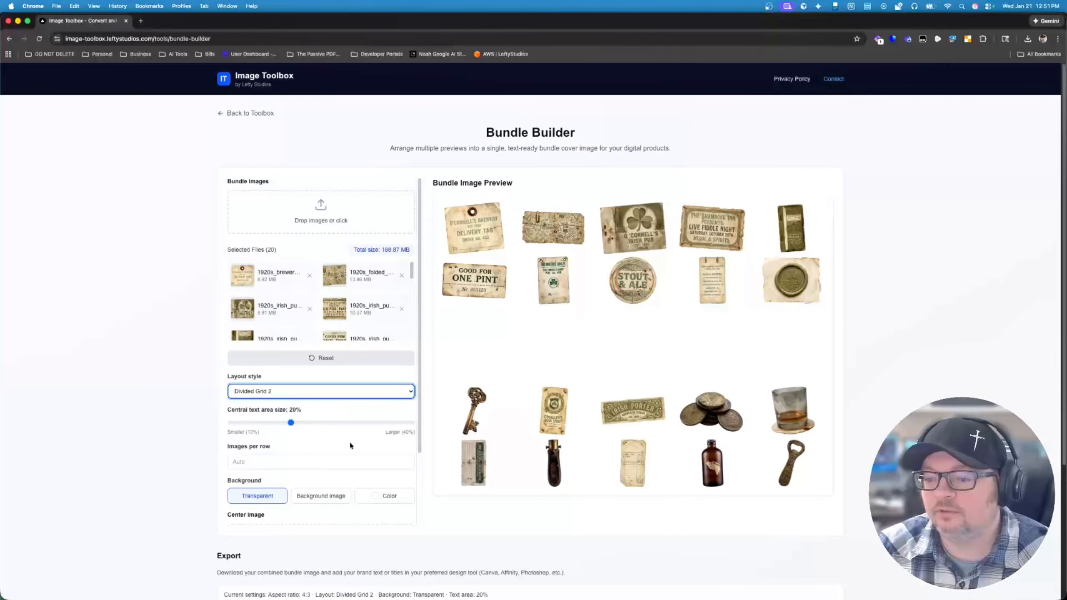
scroll(350, 441, down, 3)
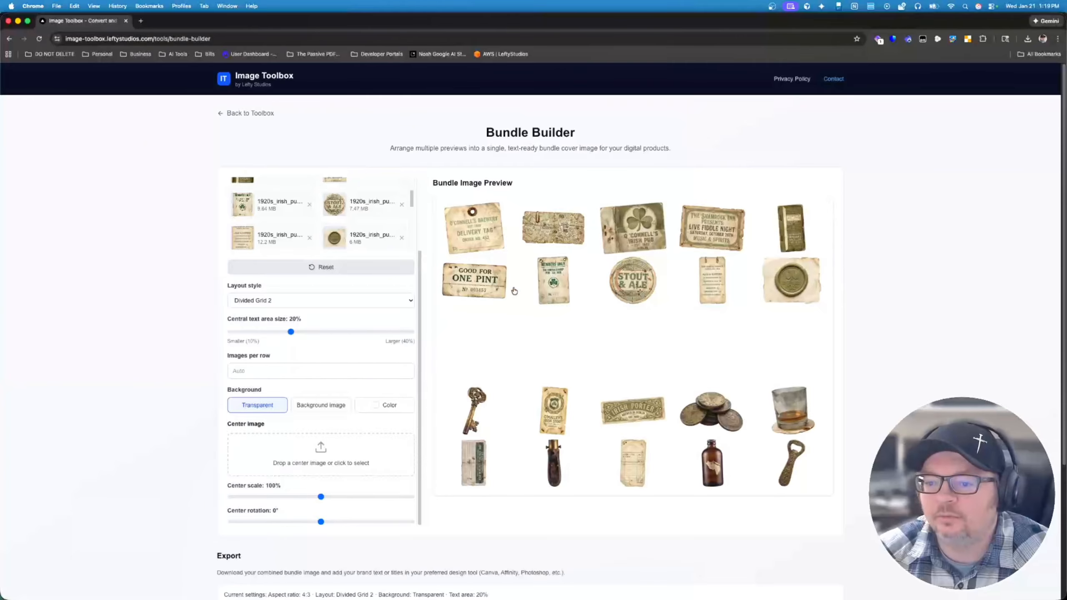
Step: Try images-per-row values from 1 up to 6 and back to 5, and clear the value to restore Auto
click(242, 370)
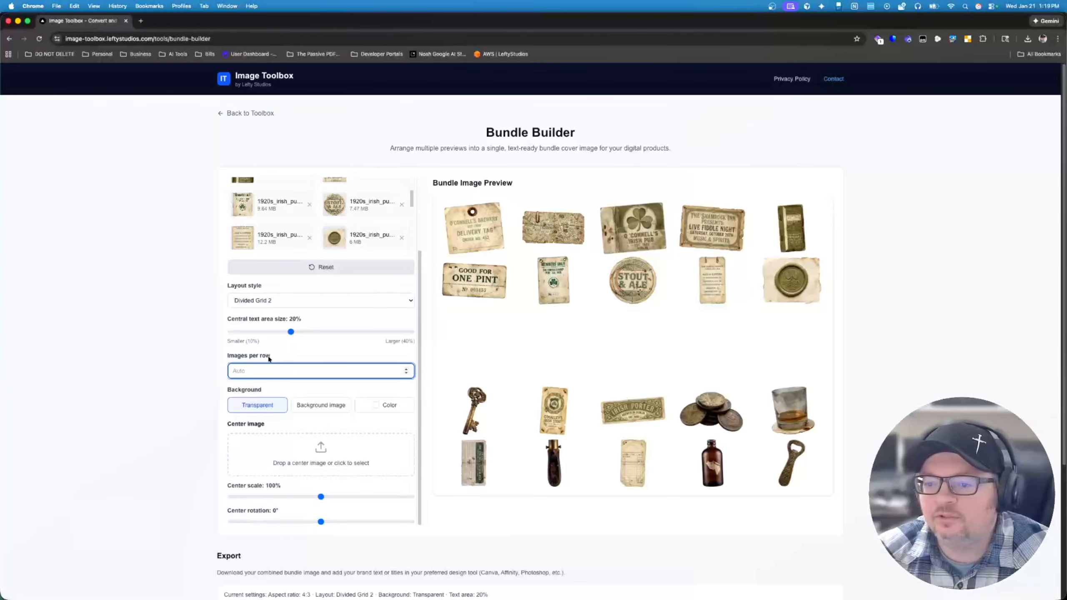
text(1)
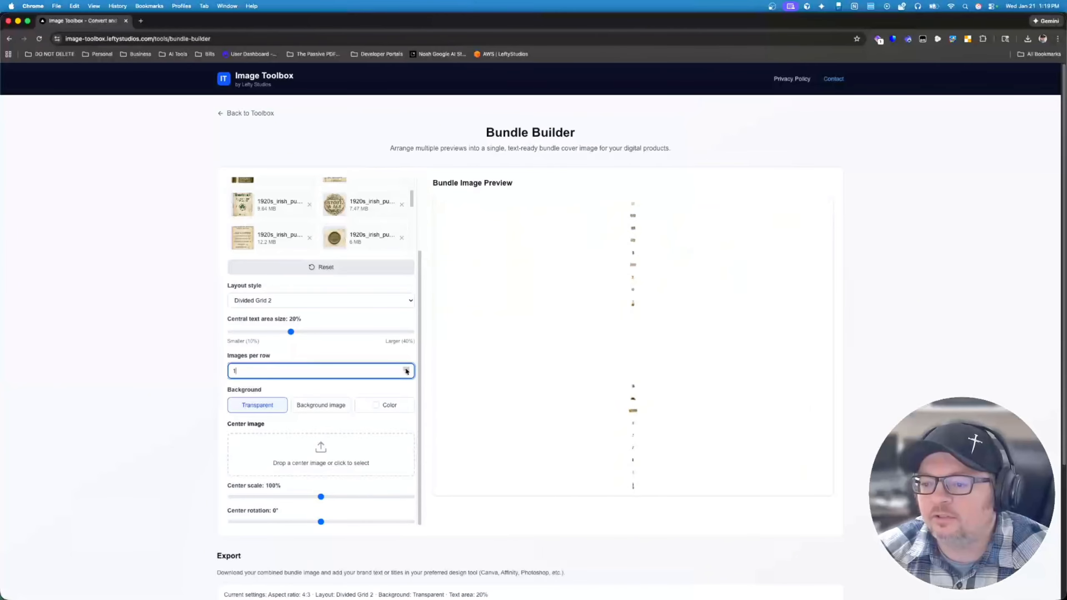
click(407, 369)
click(406, 369)
click(406, 369)
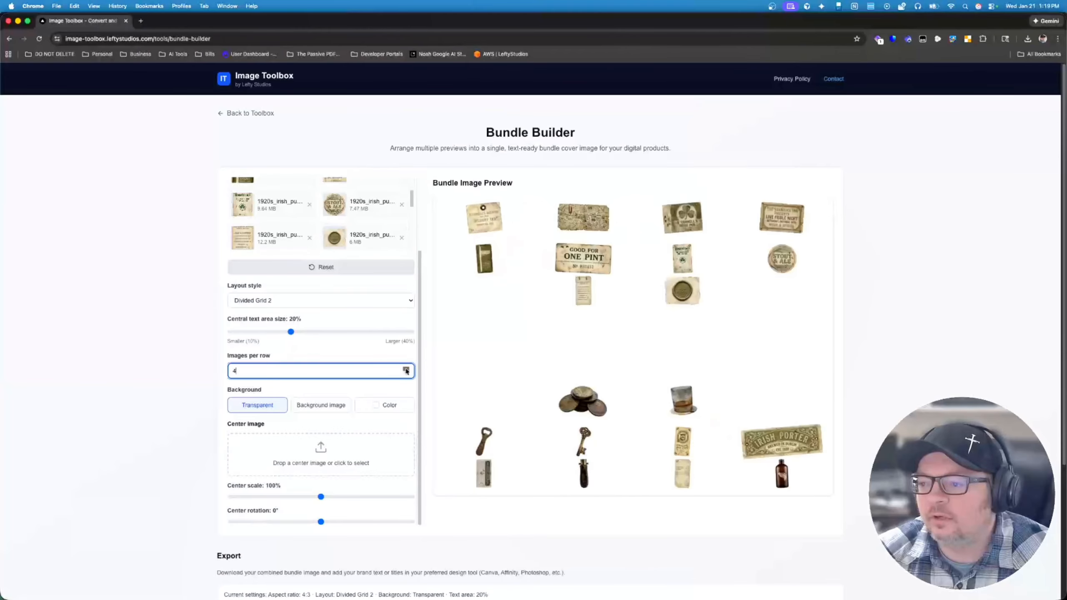
click(406, 369)
click(406, 369)
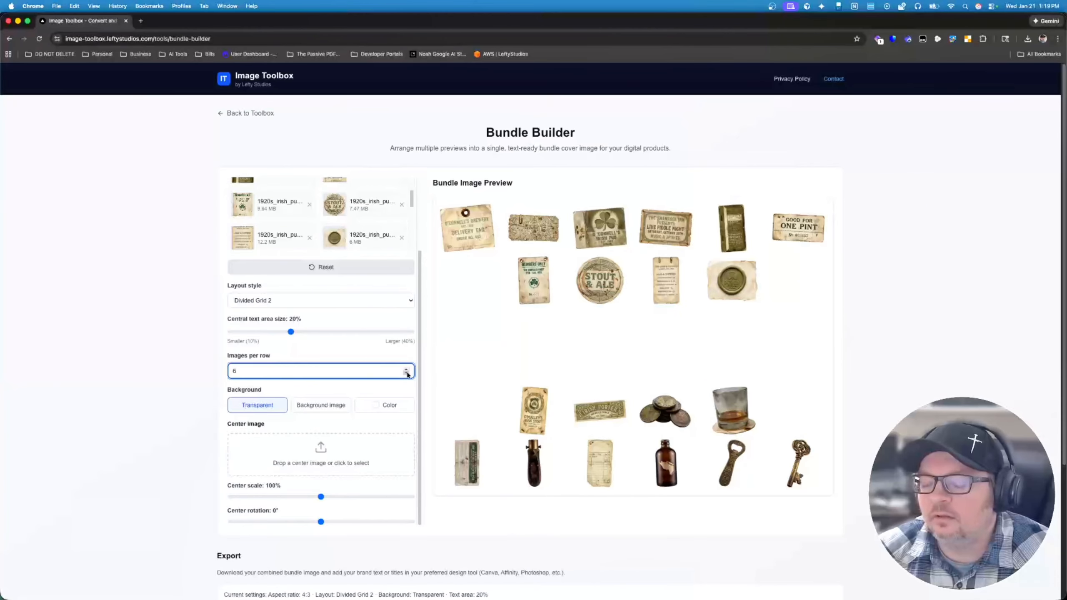
click(407, 373)
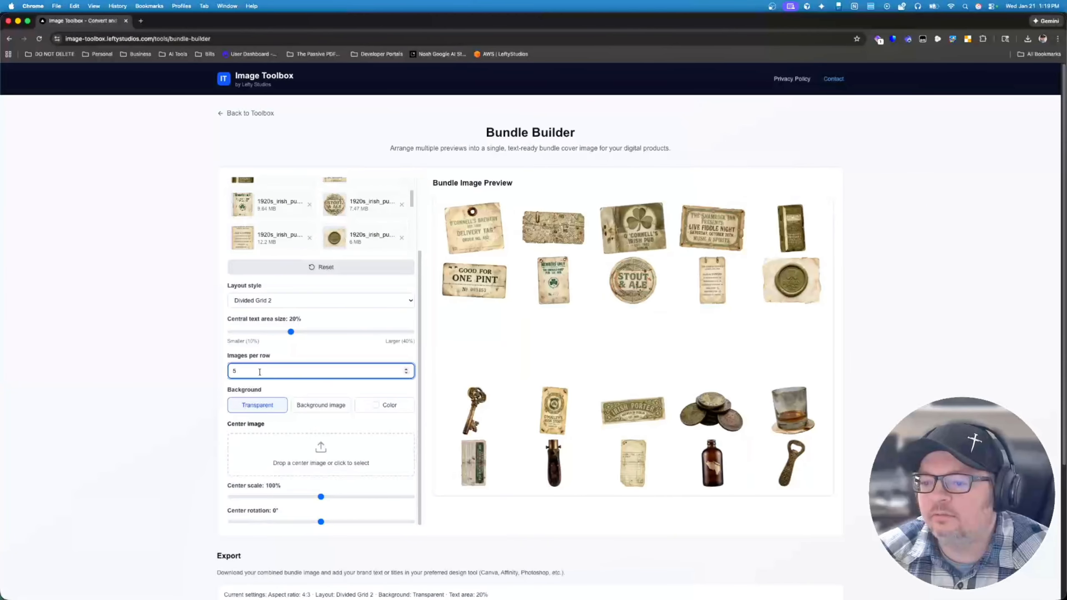
key(BackSpace)
click(187, 349)
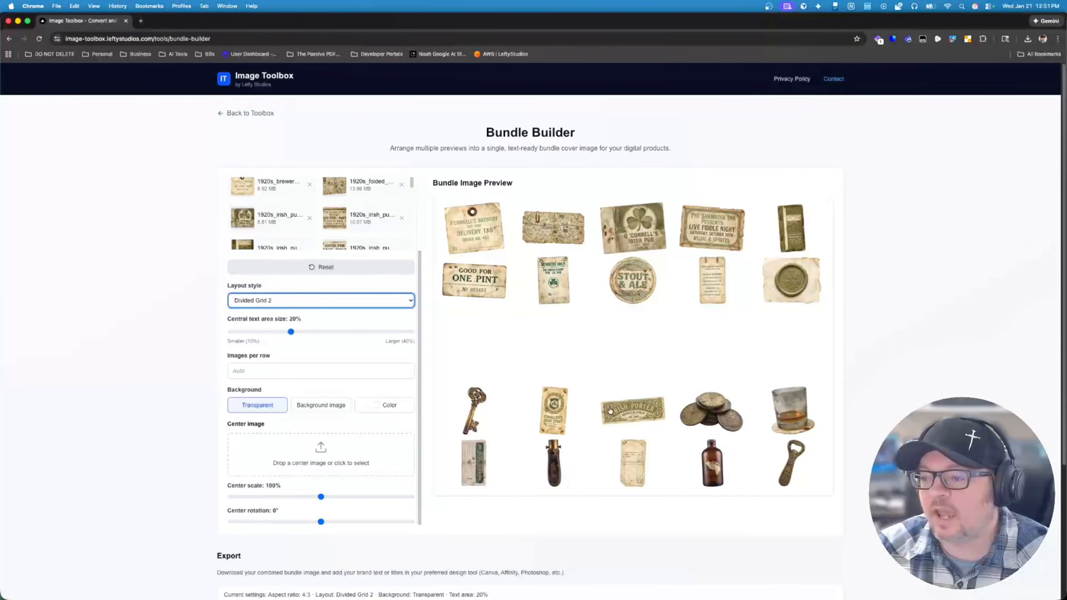
Step: Add the PNG whose name starts with 112bdb5a from the Downloads folder as the center image
click(296, 333)
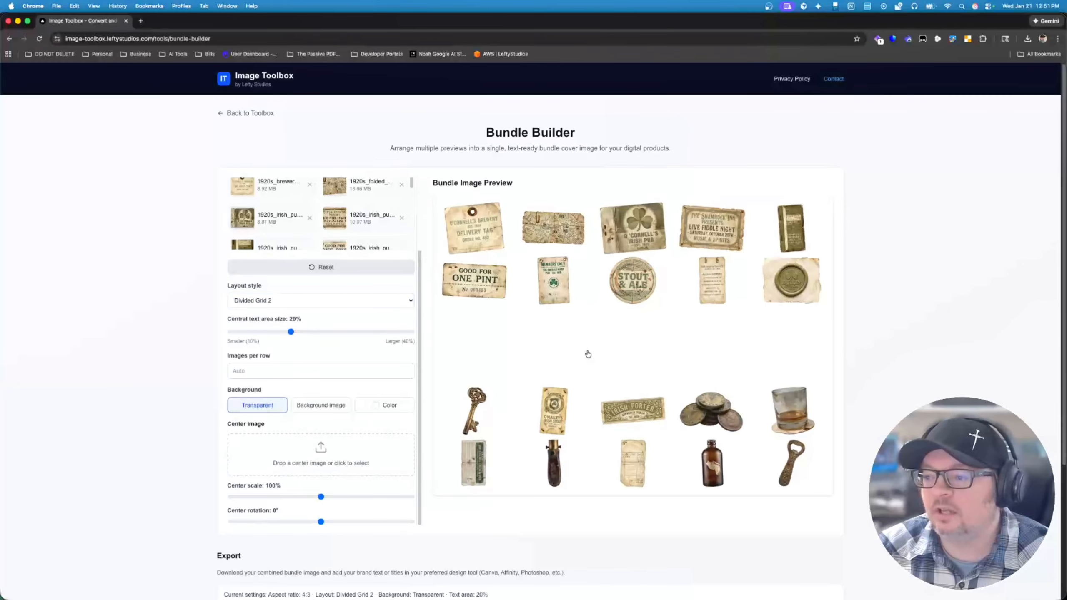
click(311, 454)
scroll(448, 289, up, 5)
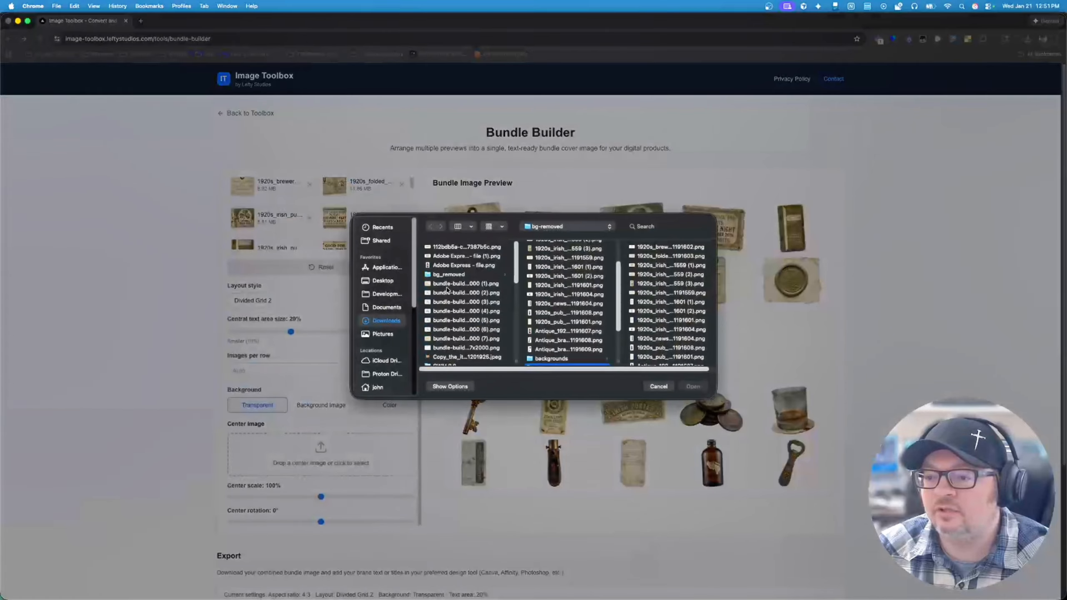
click(449, 248)
key(Return)
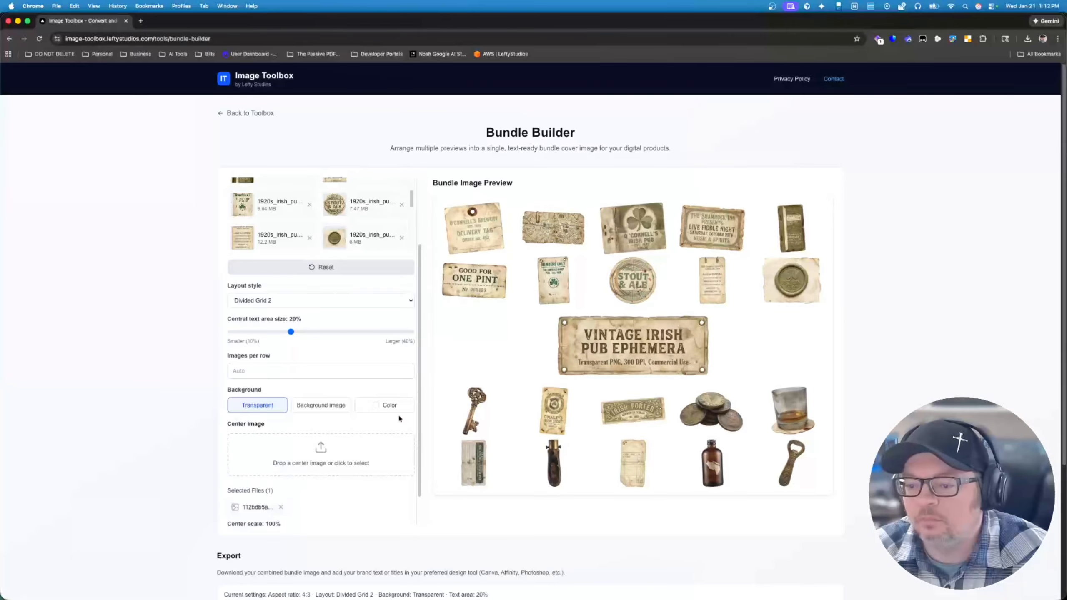
Step: Remove the selected center image from the bundle layout
click(280, 507)
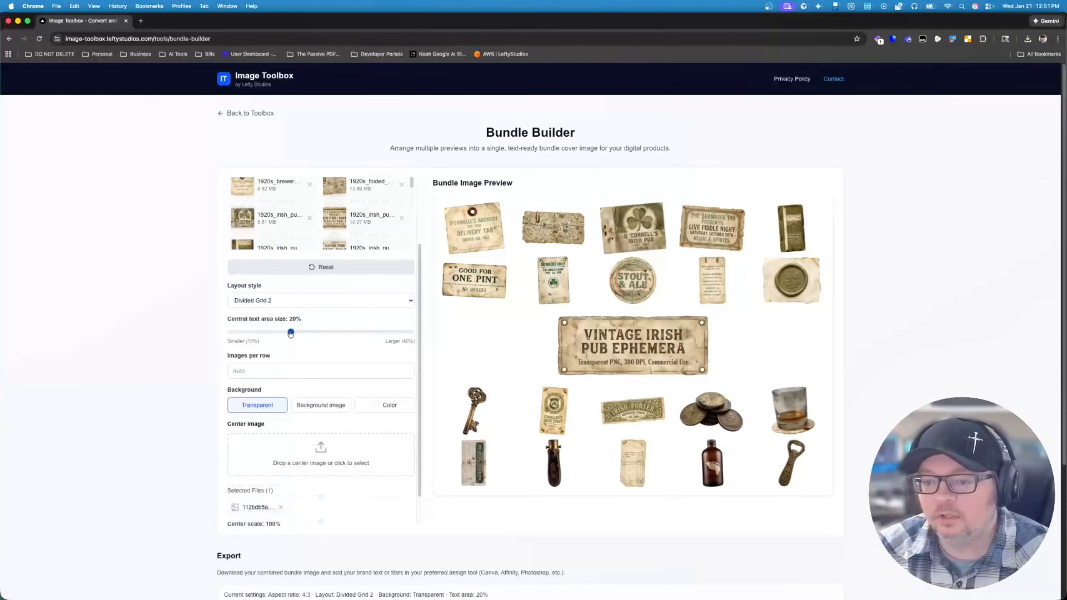
Step: Configure the center area with a 25% central text area size, 130% center scale and -5° center rotation
drag(291, 333, 323, 334)
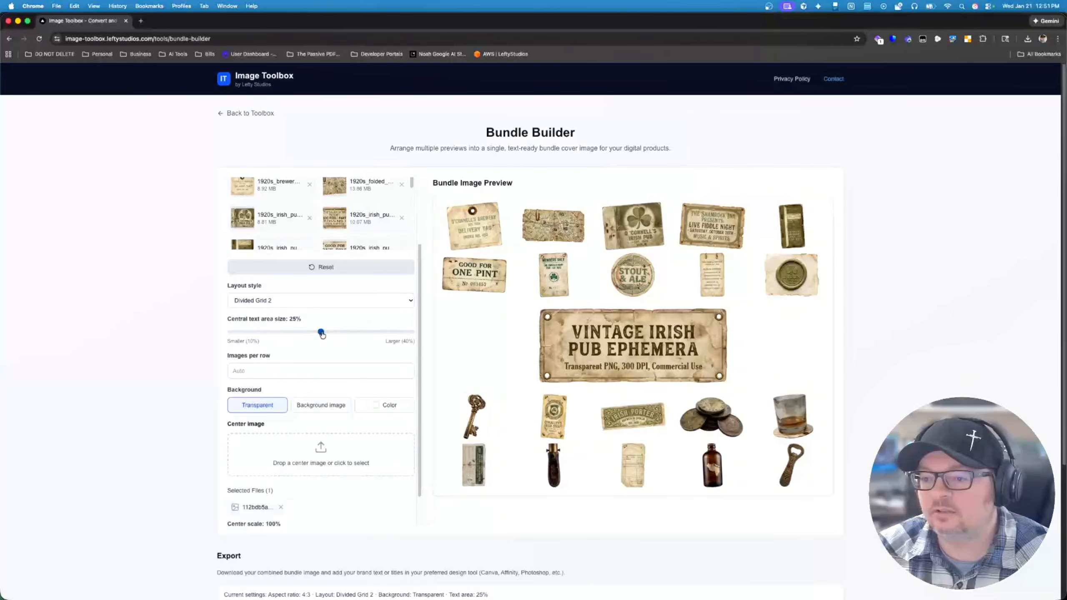
scroll(305, 496, down, 3)
drag(325, 499, 446, 493)
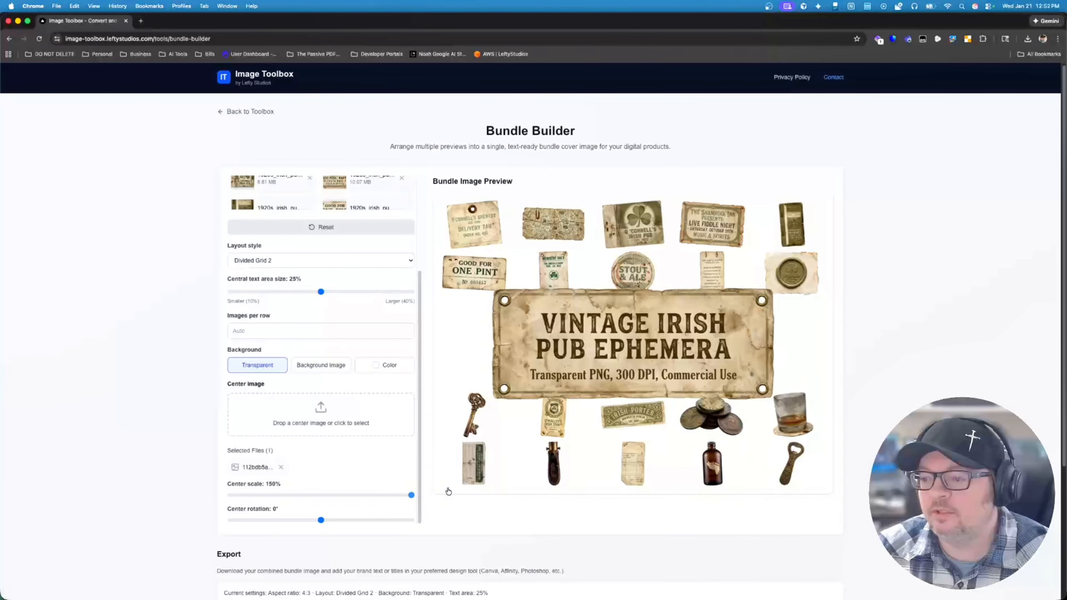
mouse_move(322, 524)
mouse_down()
mouse_move(332, 521)
mouse_move(318, 522)
mouse_up()
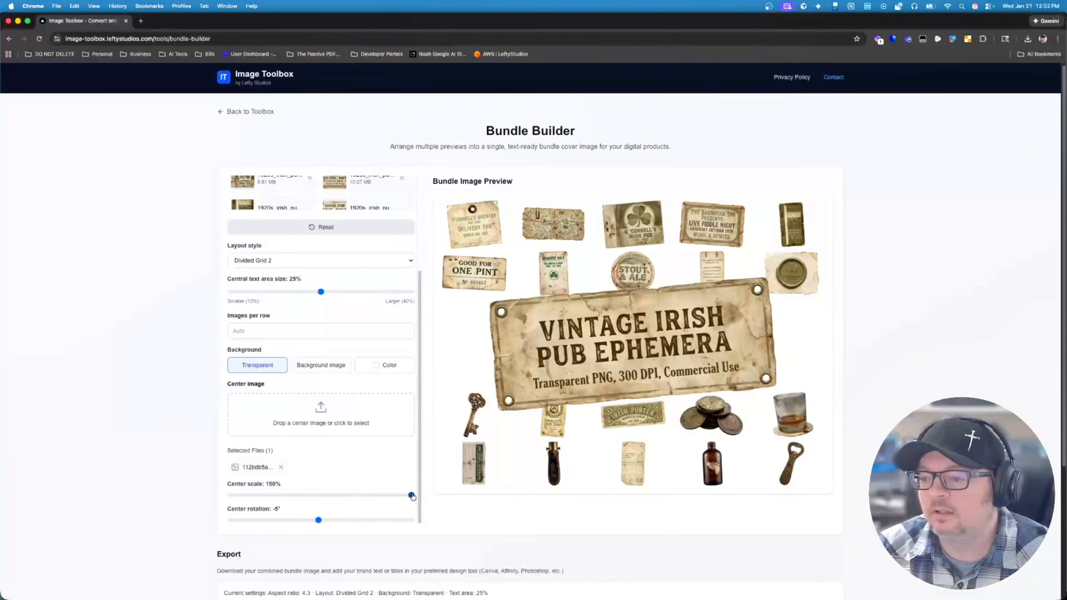
drag(412, 496, 379, 497)
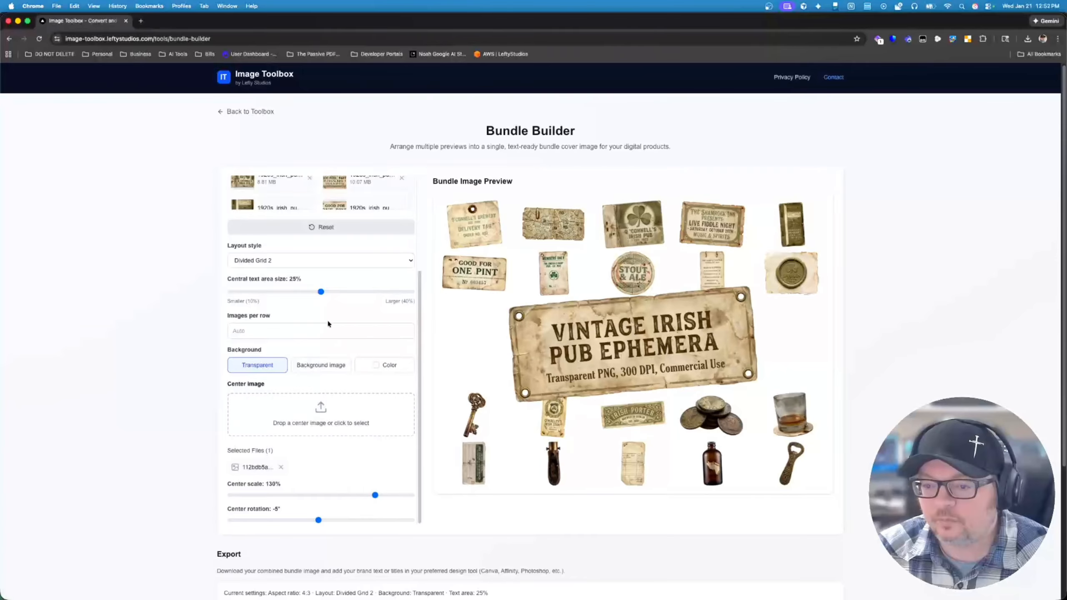
mouse_move(322, 291)
mouse_down()
mouse_move(310, 292)
mouse_move(321, 292)
mouse_up()
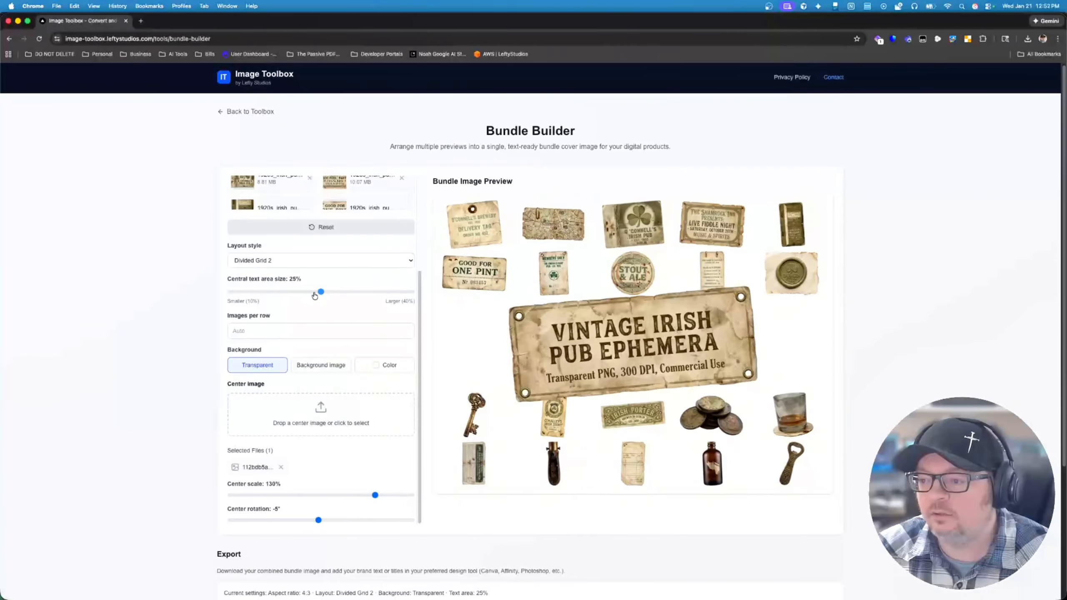
Step: Try a solid red #ff0000 background color and switch the background back to transparent
scroll(351, 418, down, 1)
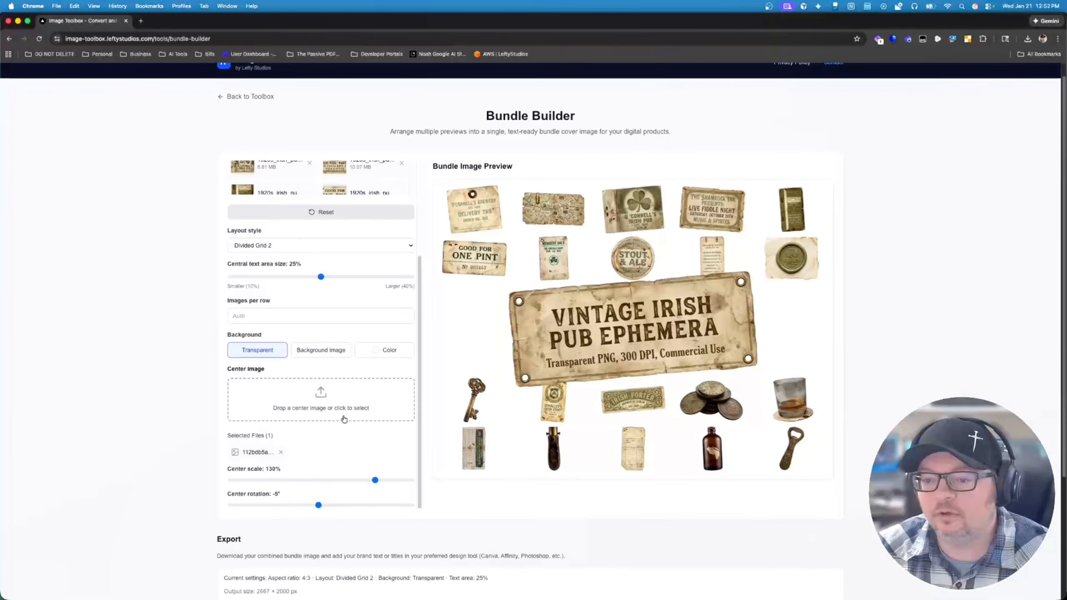
click(385, 351)
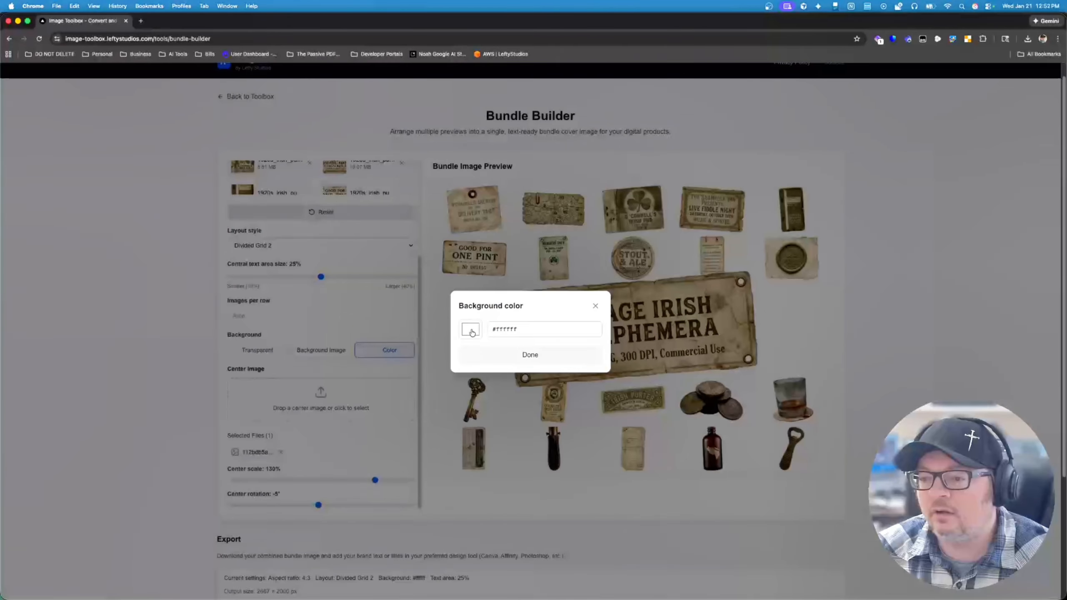
click(471, 330)
mouse_move(506, 378)
mouse_down()
mouse_move(525, 343)
mouse_move(555, 340)
mouse_up()
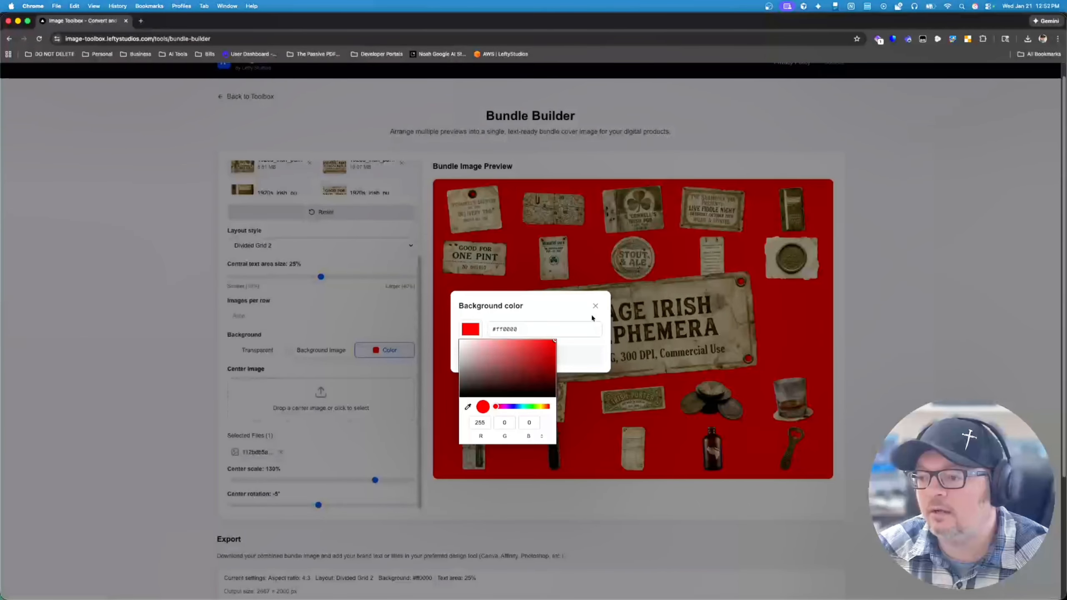
click(568, 306)
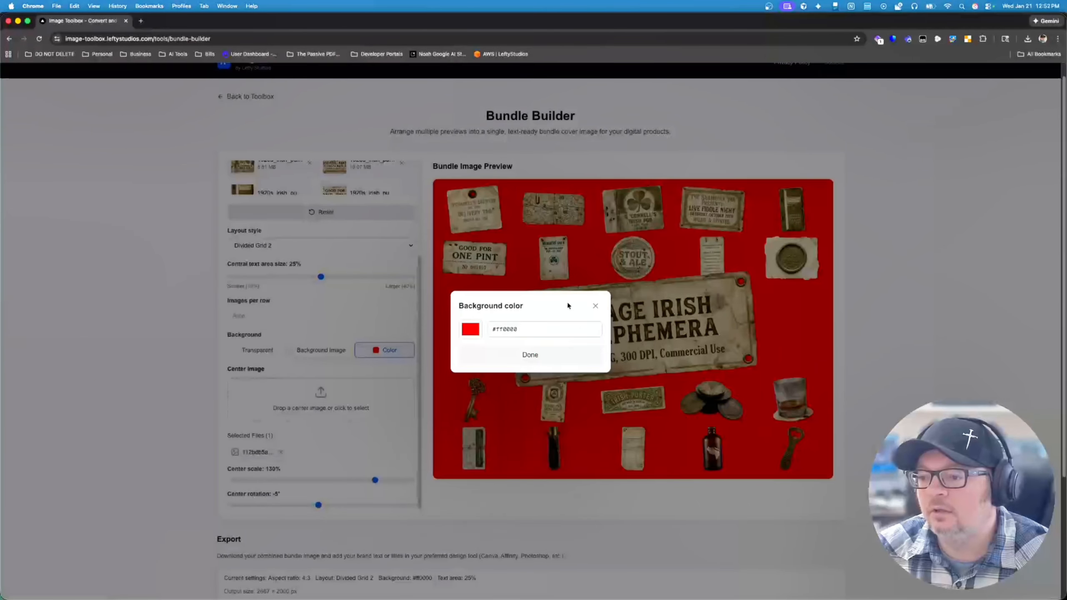
click(596, 307)
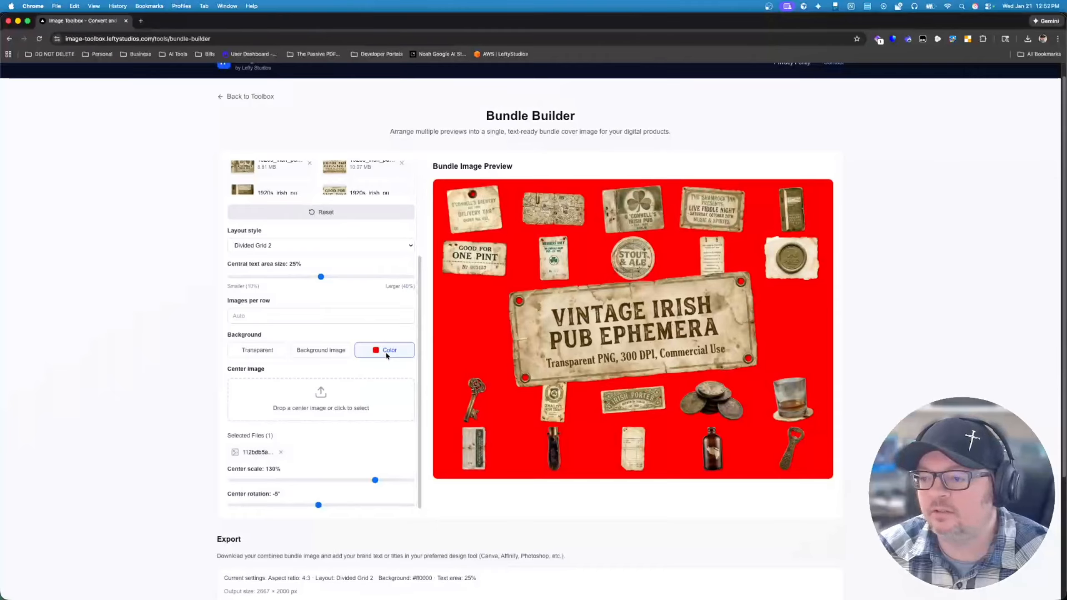
click(252, 351)
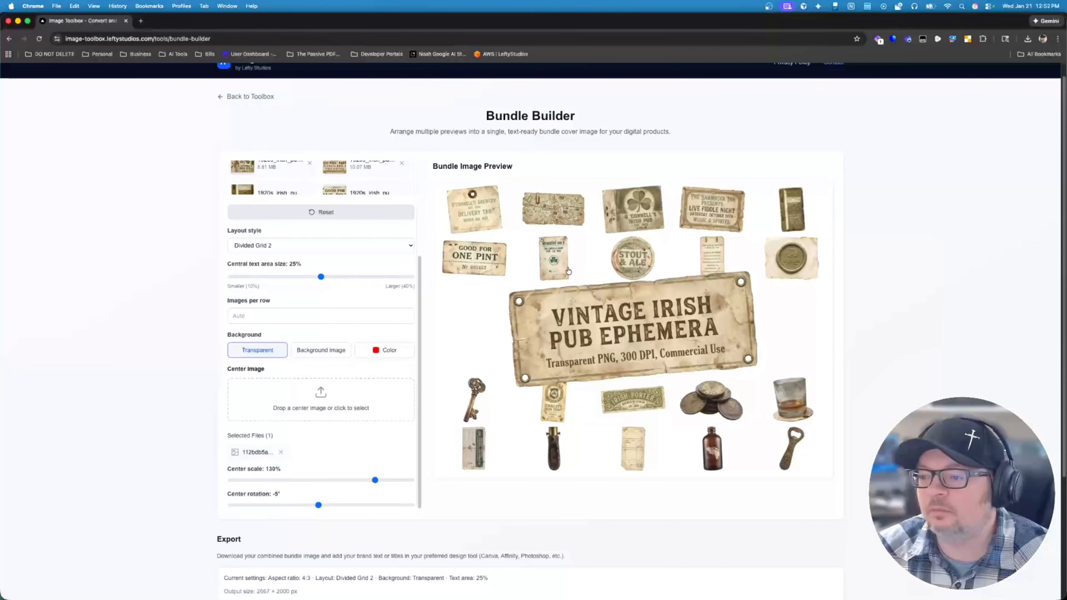
Step: Use the light-kraft PNG from the upscayl folder's backgrounds subfolder as the bundle's background image
click(316, 351)
click(317, 384)
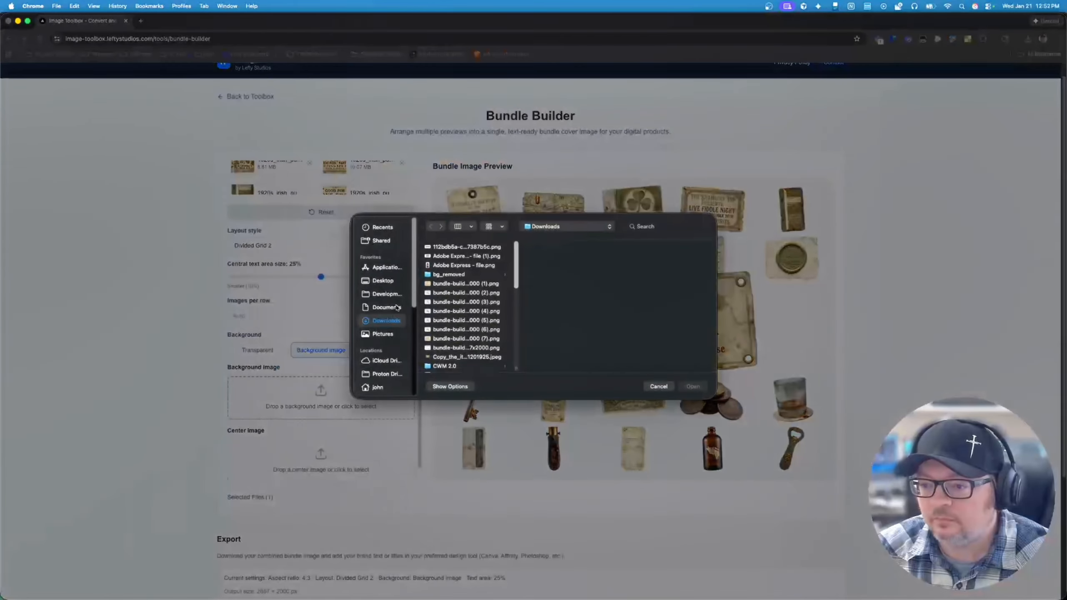
scroll(458, 296, down, 10)
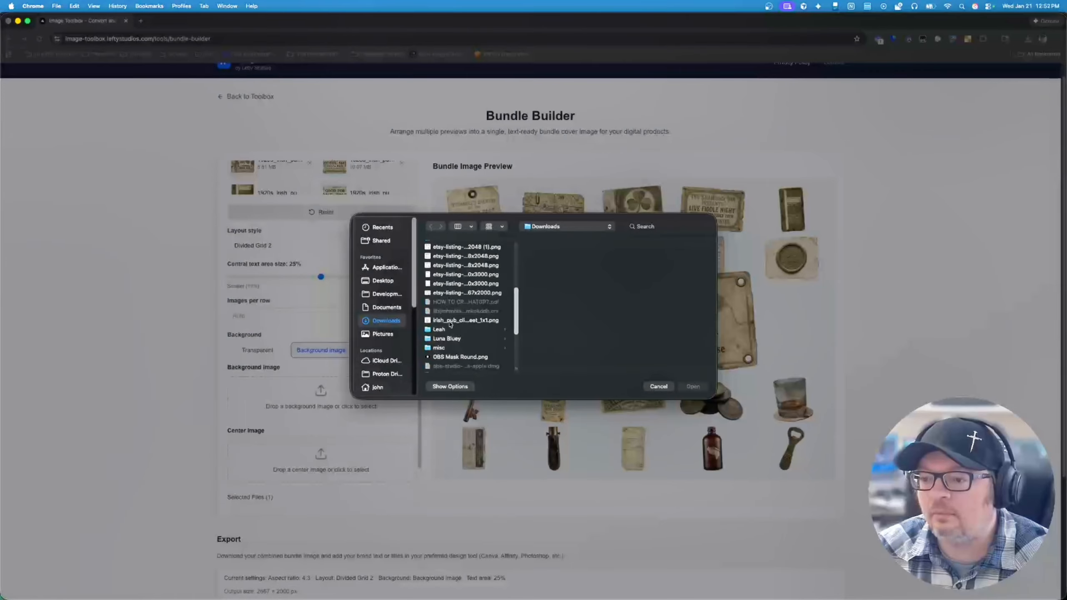
click(462, 345)
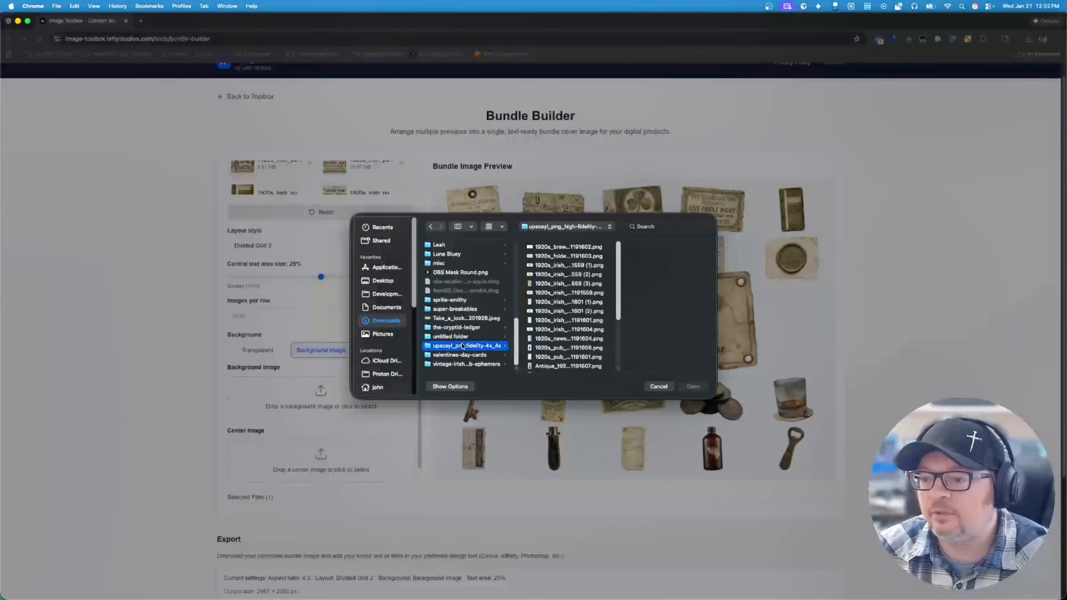
click(555, 319)
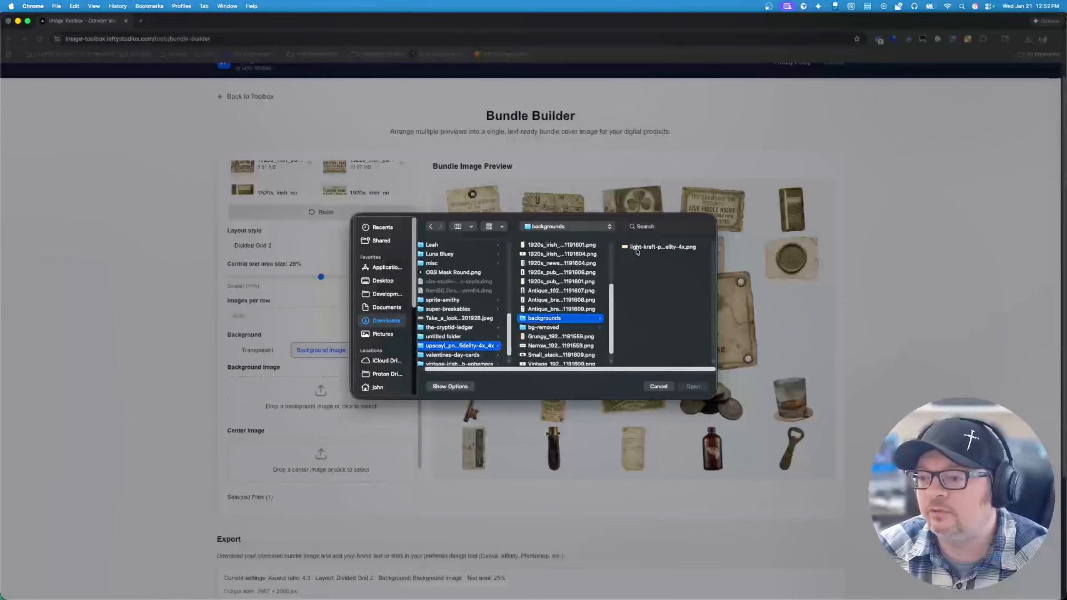
double_click(640, 250)
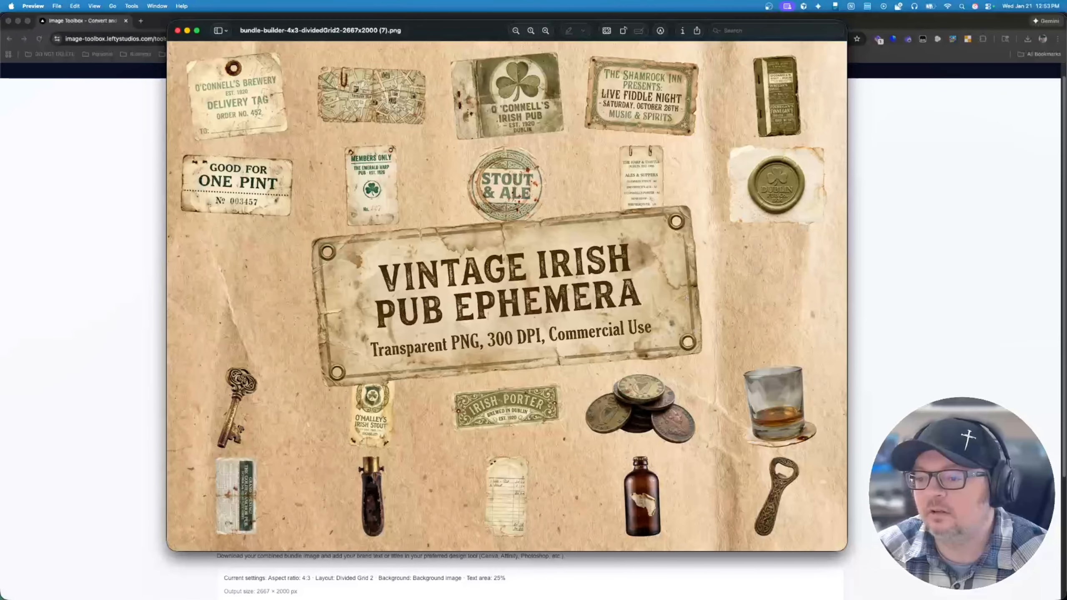
Step: Quit the Preview app showing the exported bundle image and view the Bundle Builder's export options
key(super+q)
scroll(382, 352, down, 2)
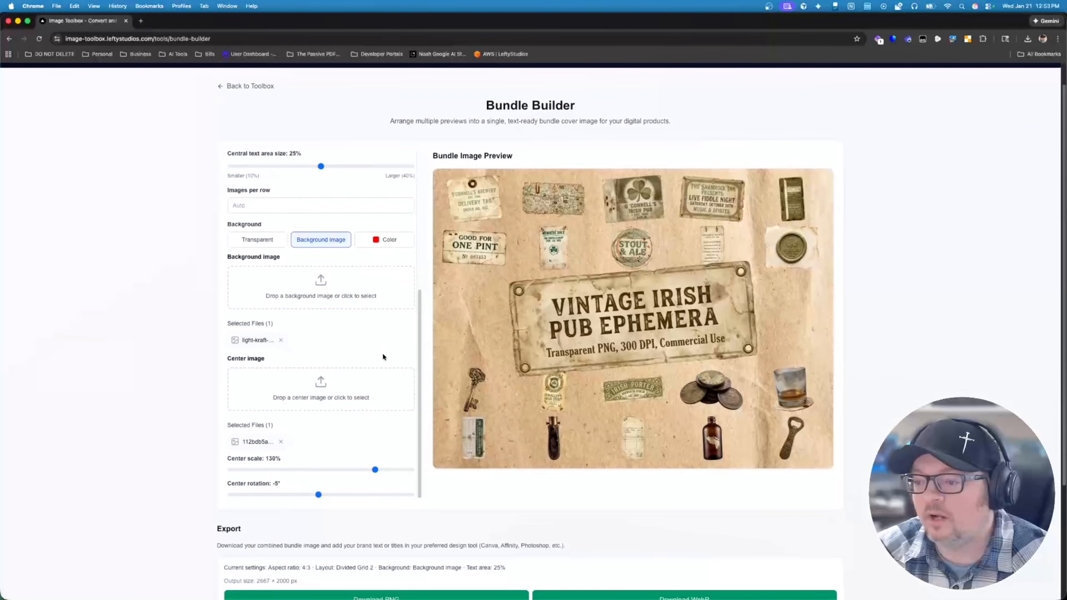
scroll(558, 365, down, 1)
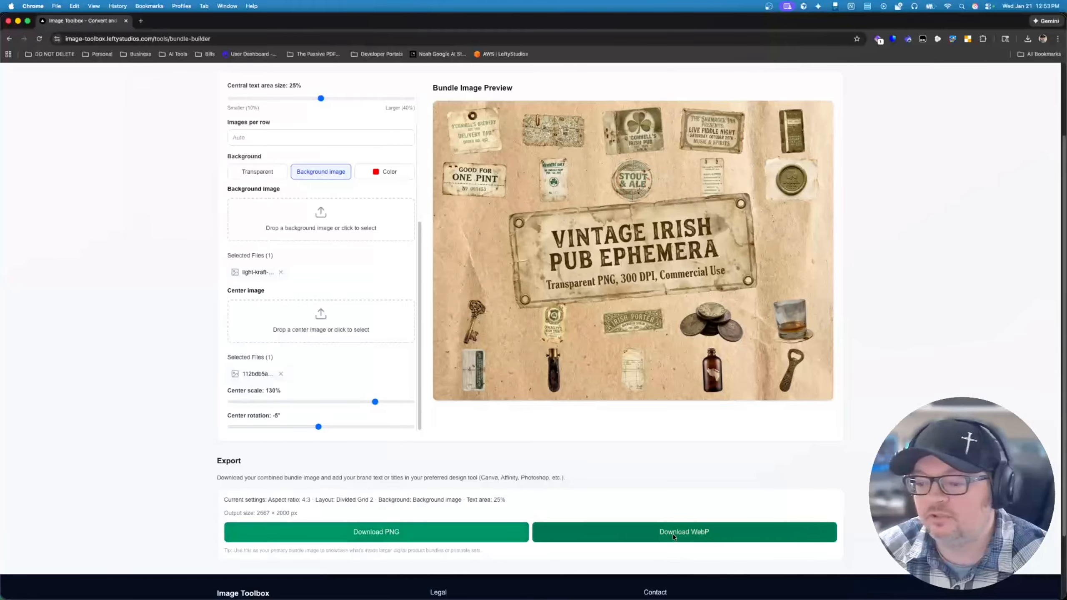
Step: Highlight the aspect ratio and the output size in the export settings summary
drag(302, 501, 316, 501)
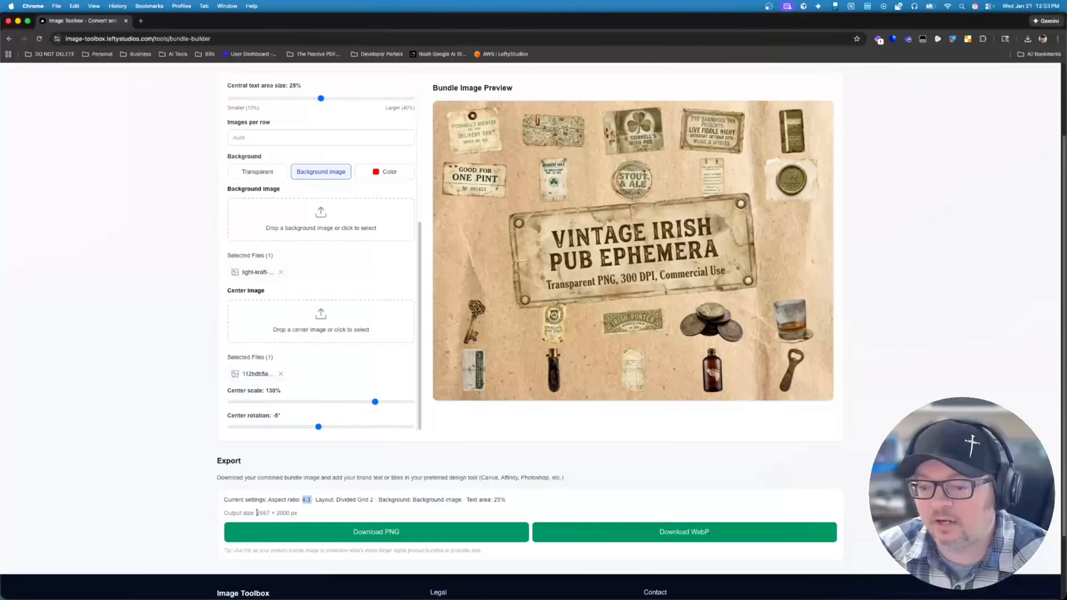
drag(256, 512, 305, 515)
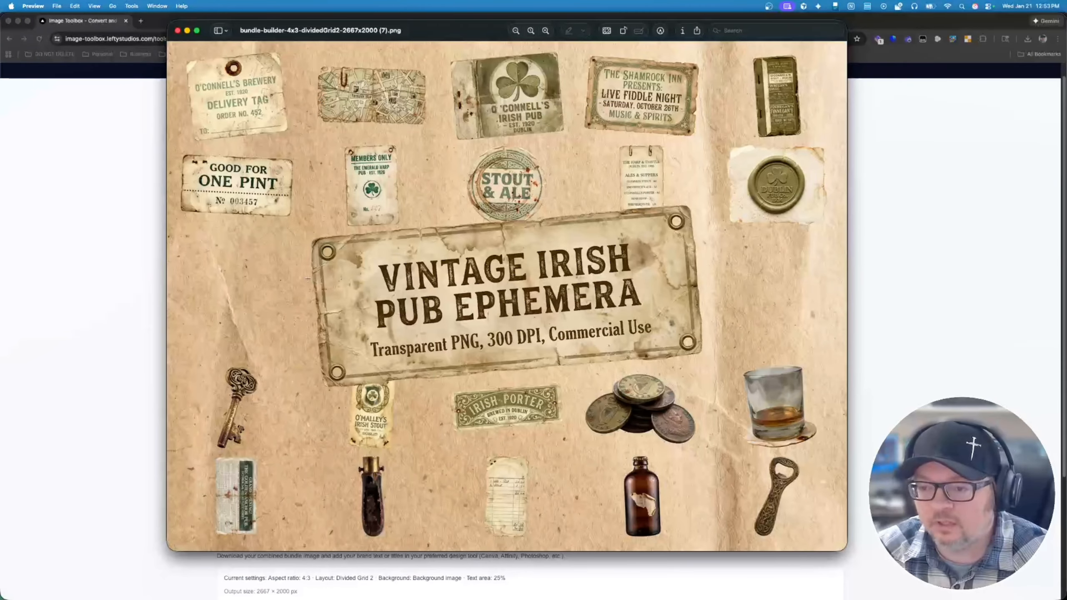
Step: Return from Preview to Bundle Builder in Chrome and review the layout style choices and the background and center image settings
click(95, 319)
click(259, 247)
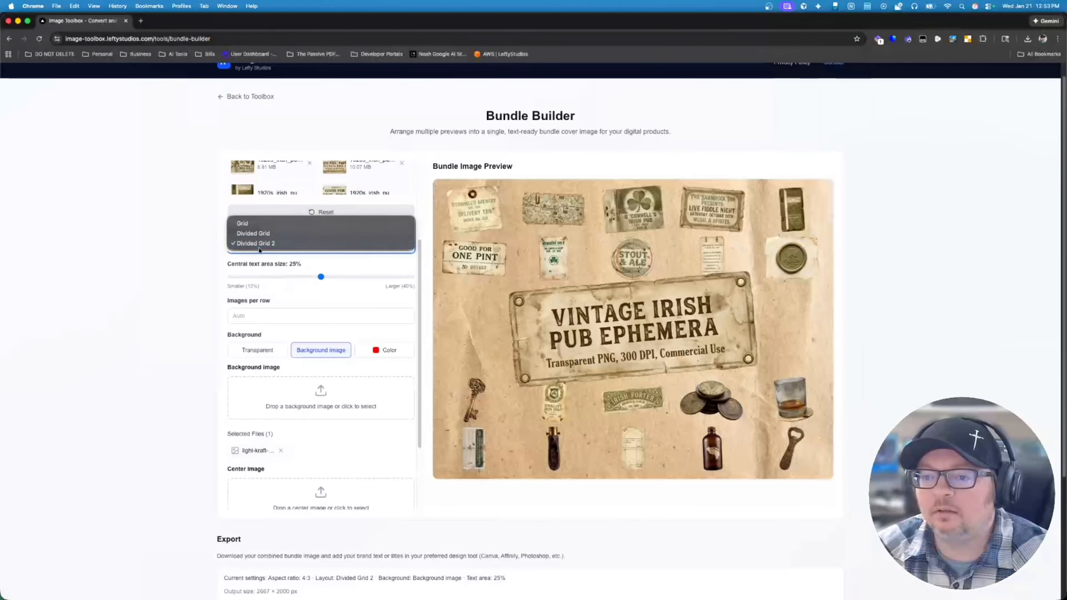
click(186, 294)
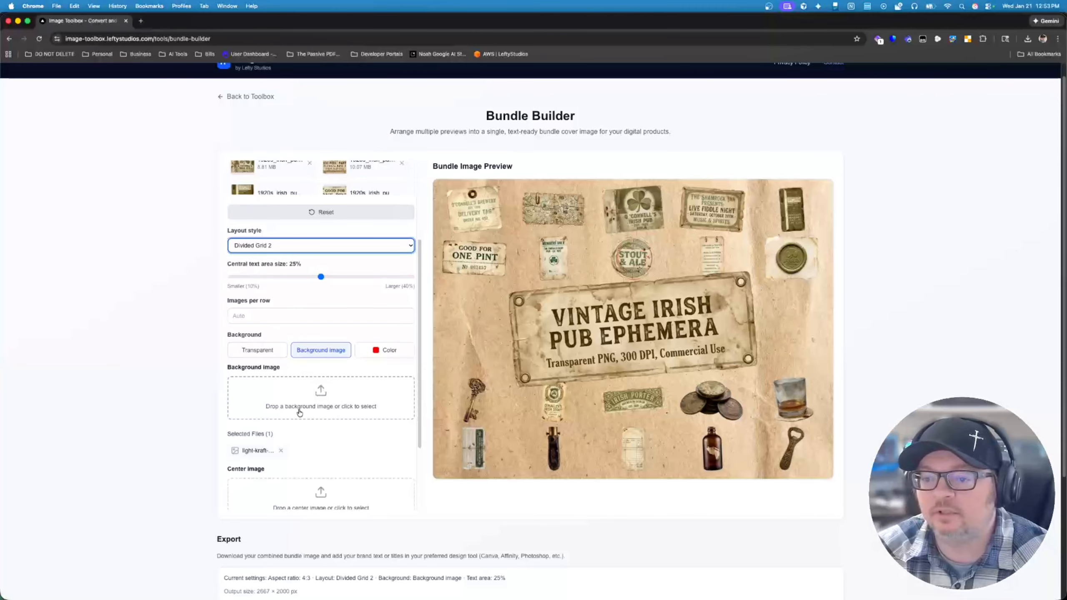
scroll(356, 461, down, 3)
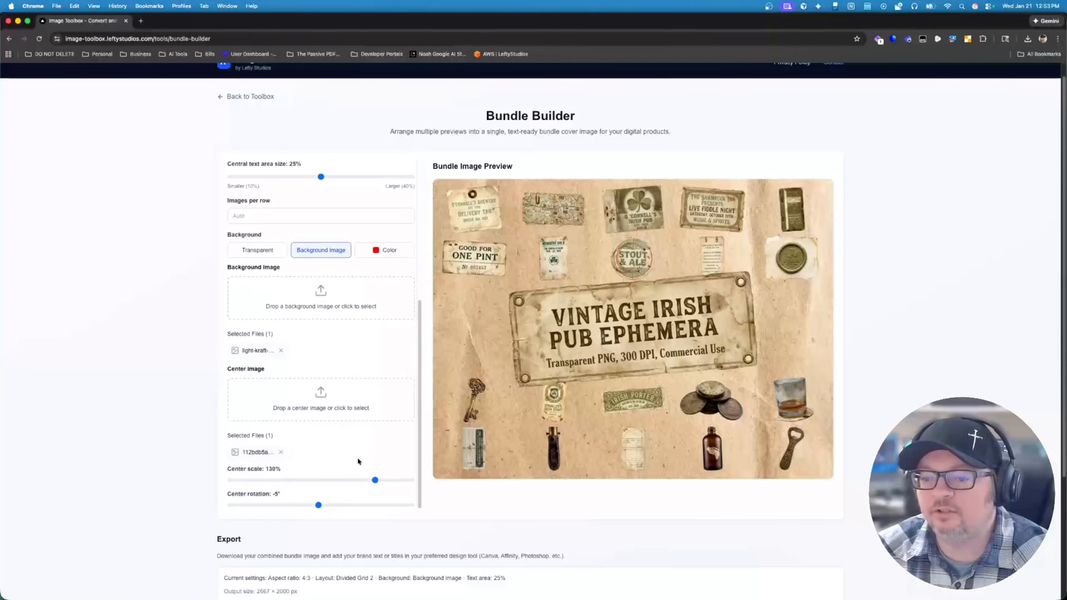
scroll(358, 461, up, 5)
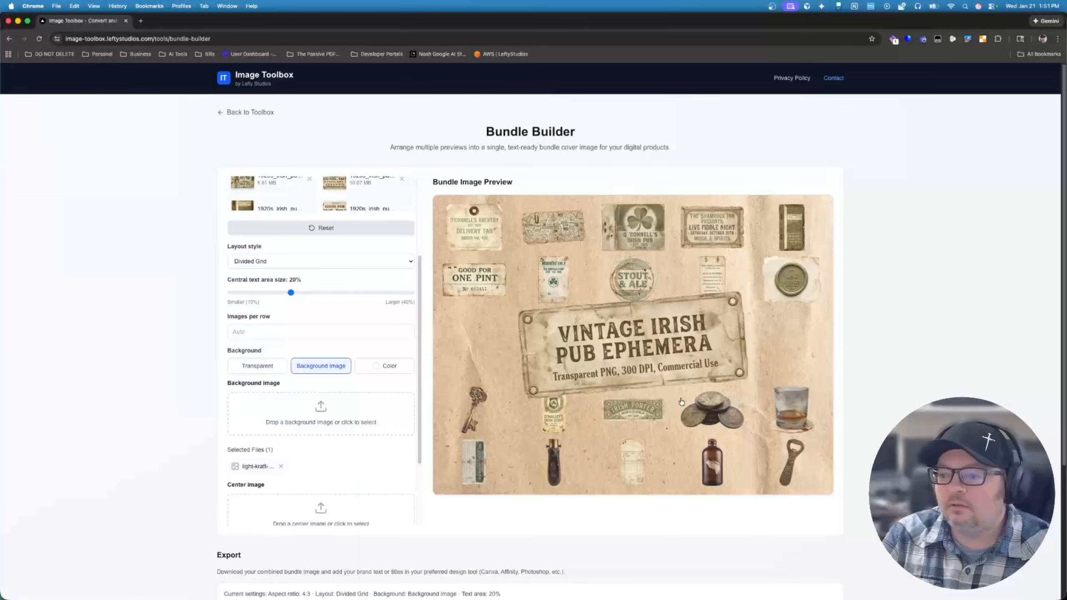